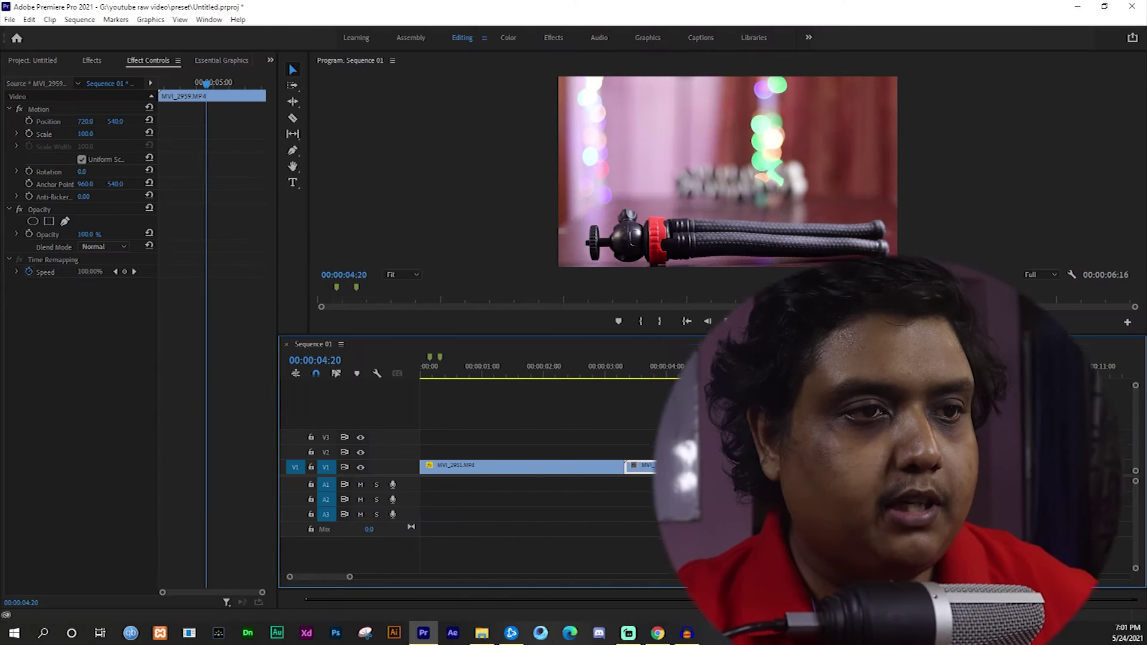
Scrub and play through the two clips in Sequence 01 to review them
drag(753, 381, 448, 409)
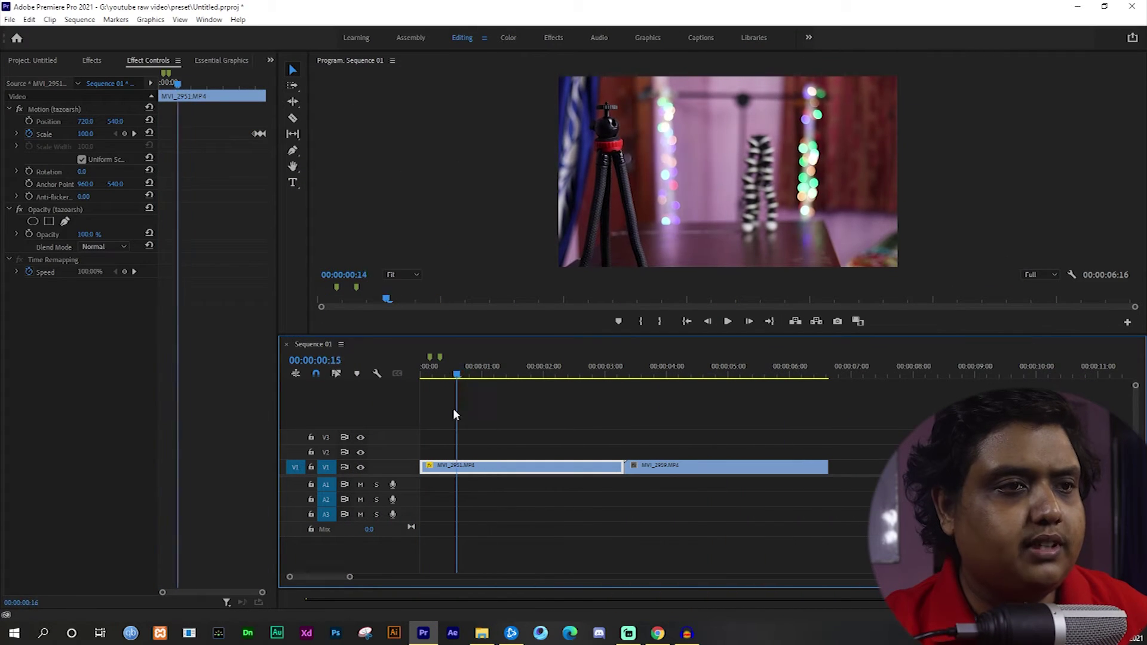
click(589, 509)
key(space)
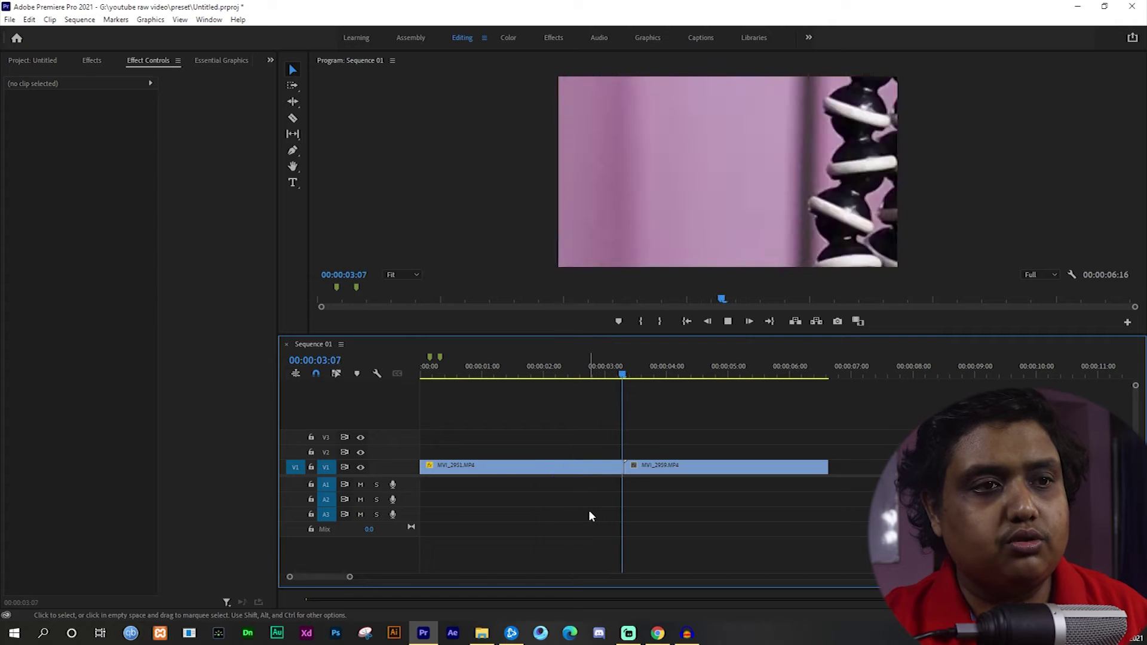
key(space)
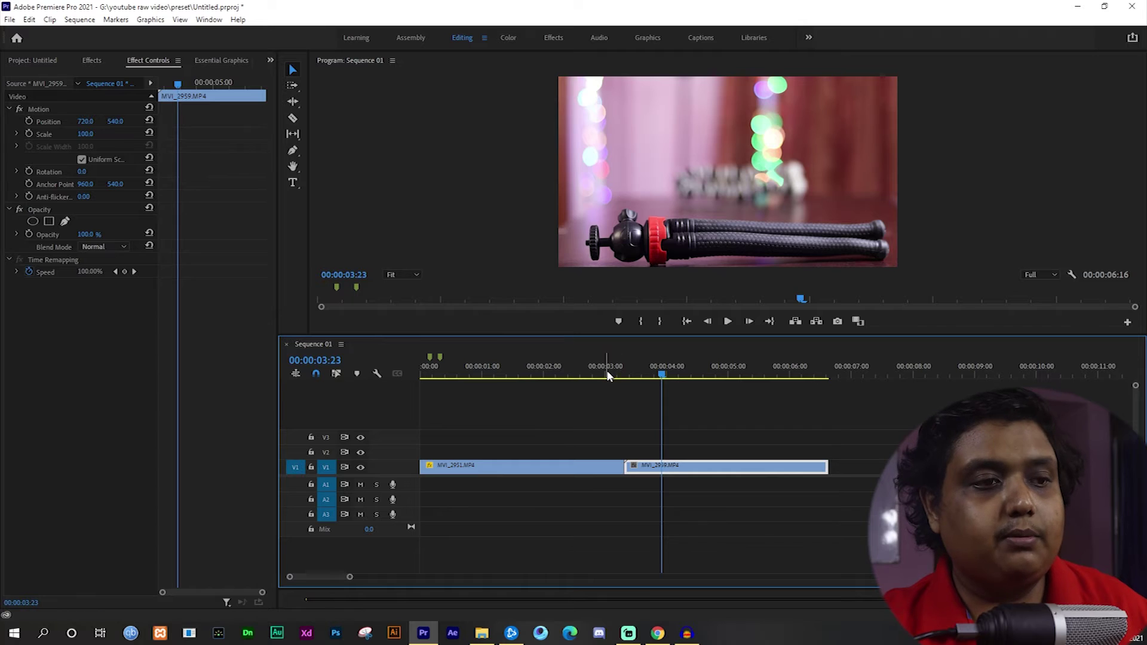
click(519, 374)
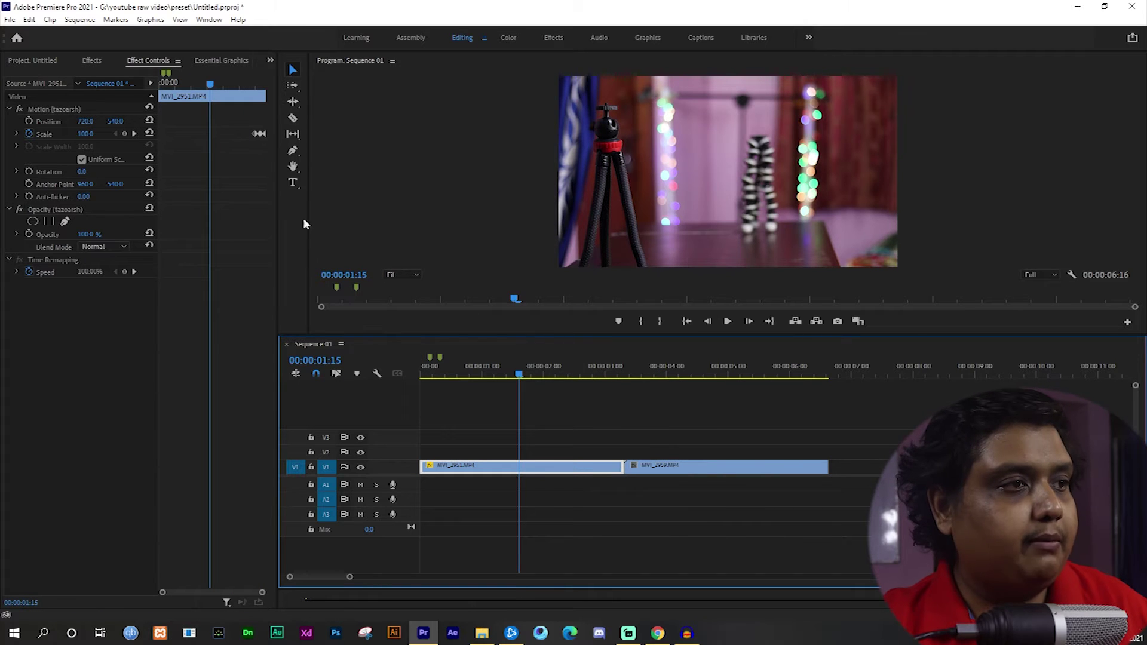
click(256, 134)
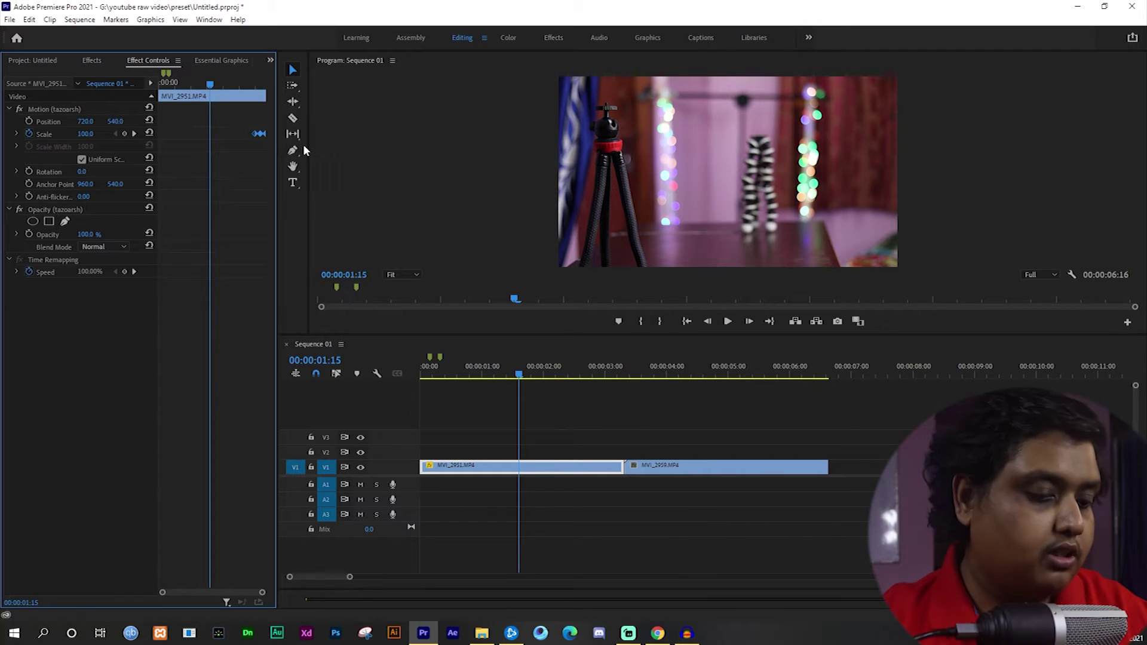
key(space)
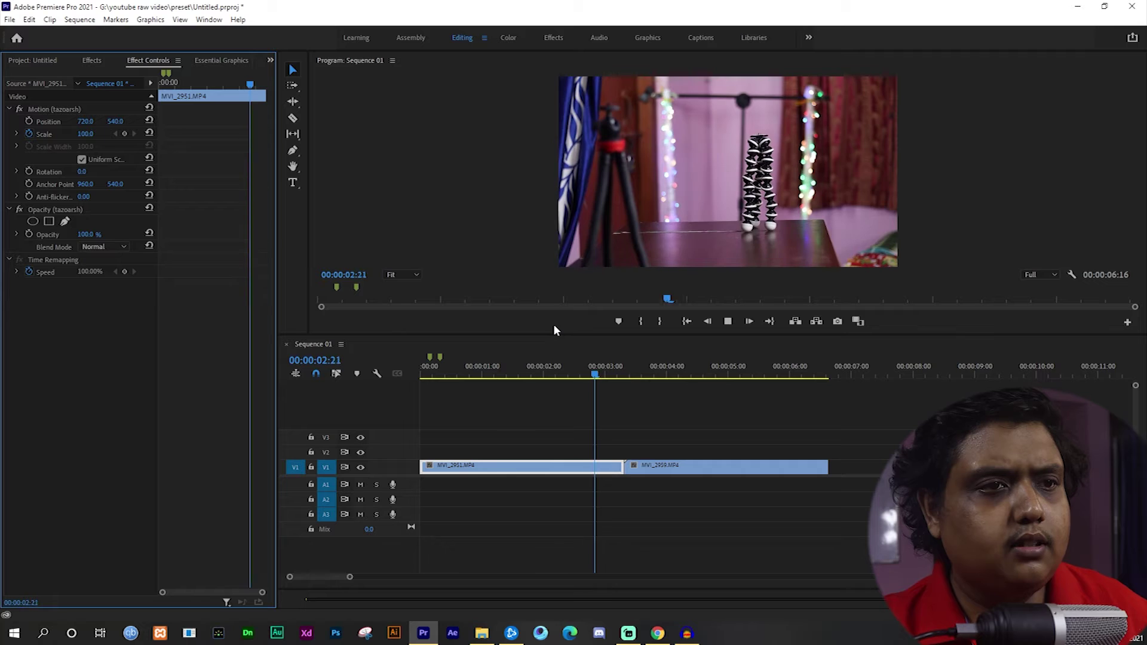
key(space)
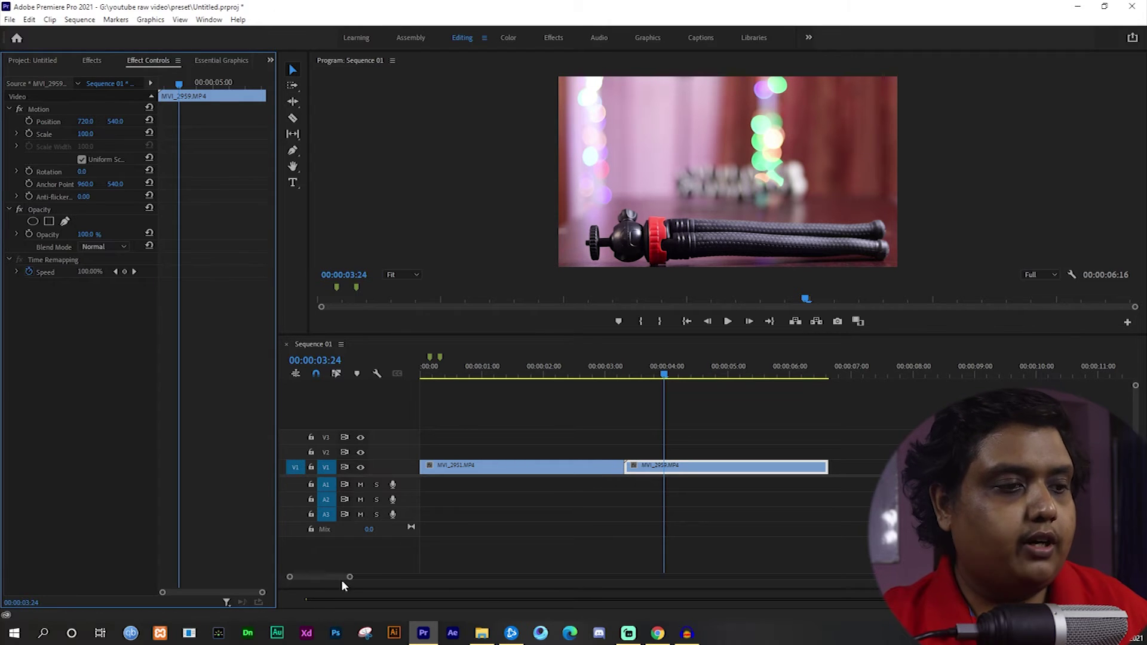
Marquee-select both clips and move them far down the timeline, past 00:00:50
drag(350, 577, 489, 577)
drag(537, 447, 426, 486)
drag(526, 467, 989, 478)
click(427, 373)
Zoom in on the sequence start and place the white abstract background image on V1
key(Home)
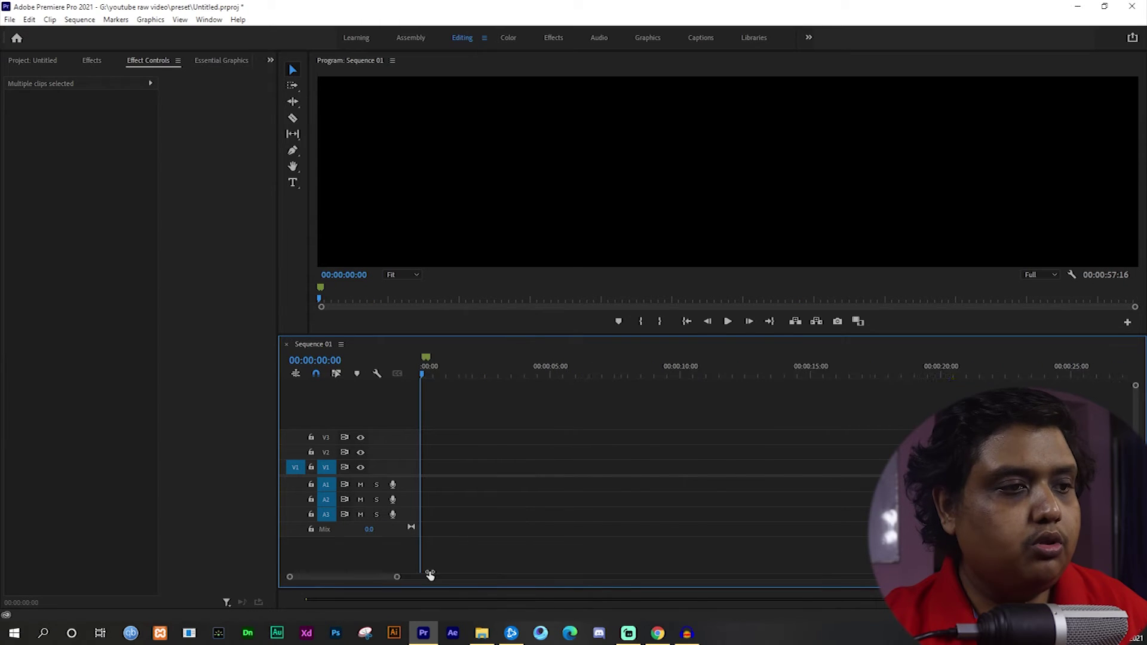
drag(490, 578, 303, 577)
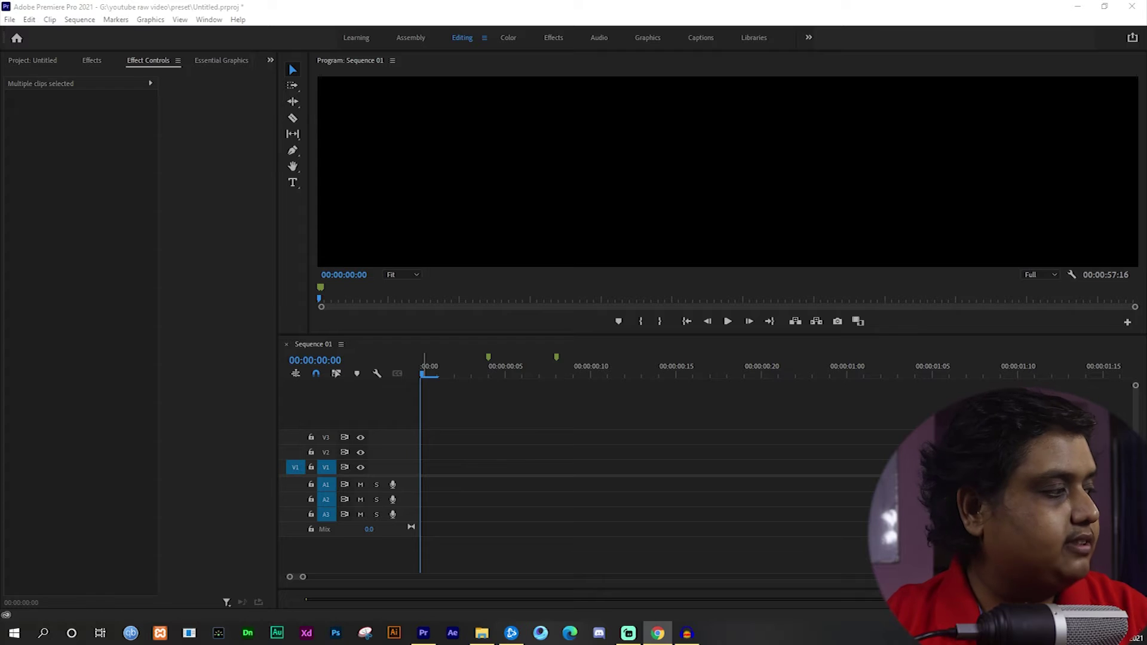
mouse_move(6, 472)
mouse_down()
mouse_move(385, 459)
mouse_move(421, 468)
mouse_up()
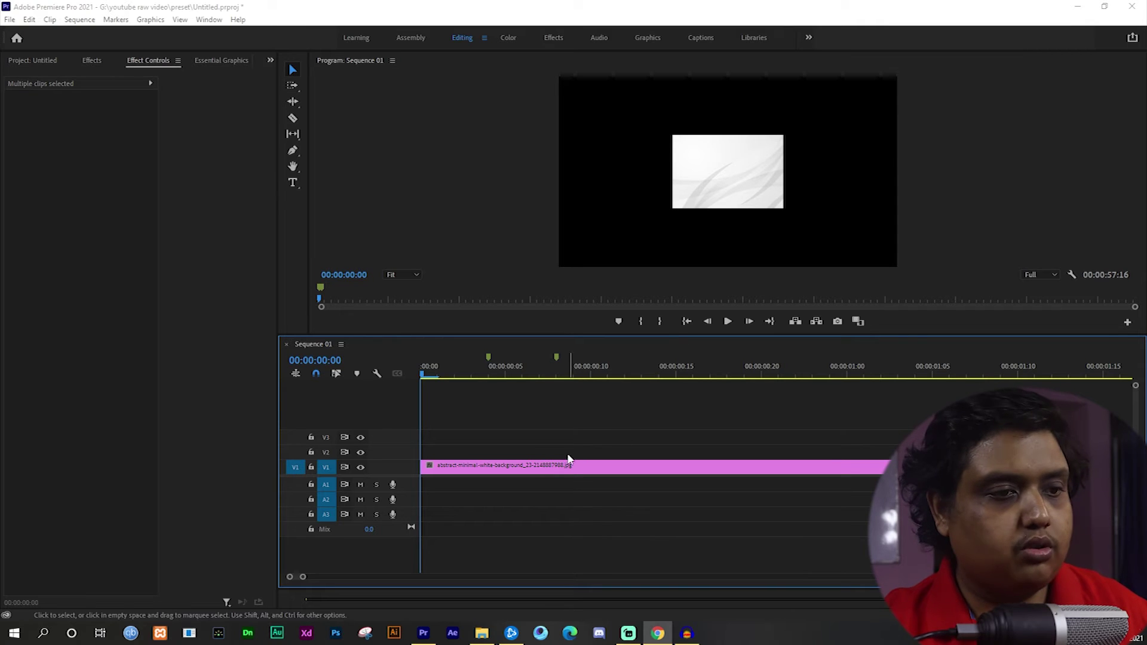
Razor-cut the image near frame 8, delete the leftover part, and select the trimmed clip
click(560, 467)
key(c)
click(557, 466)
key(v)
click(657, 467)
key(Delete)
key(d)
click(483, 376)
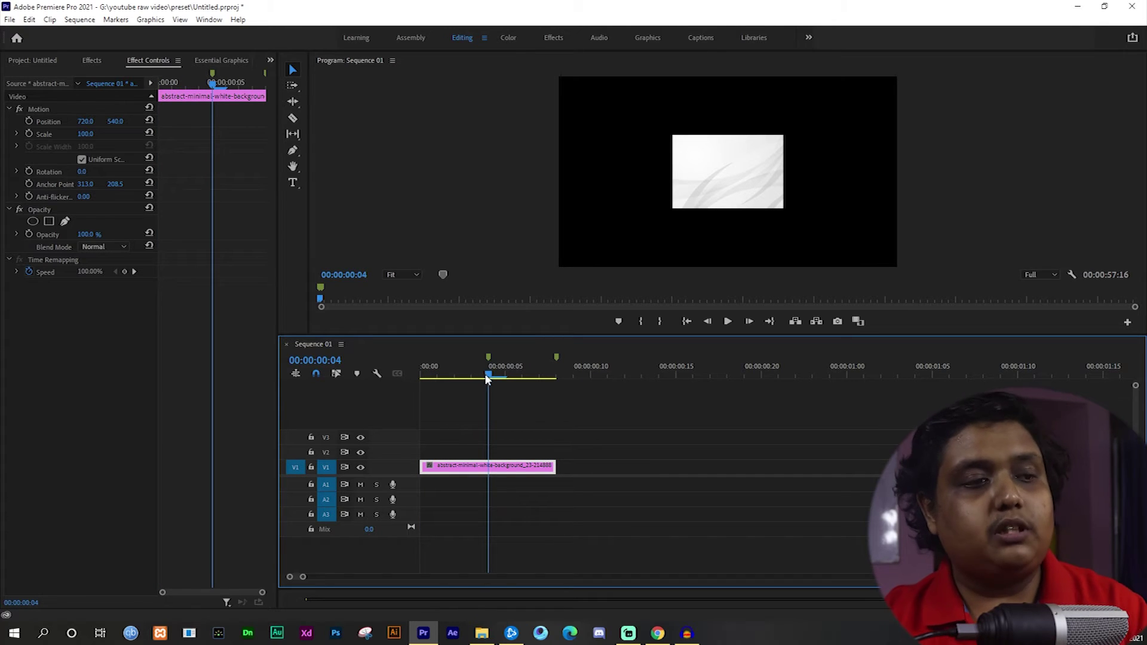
drag(484, 381, 410, 388)
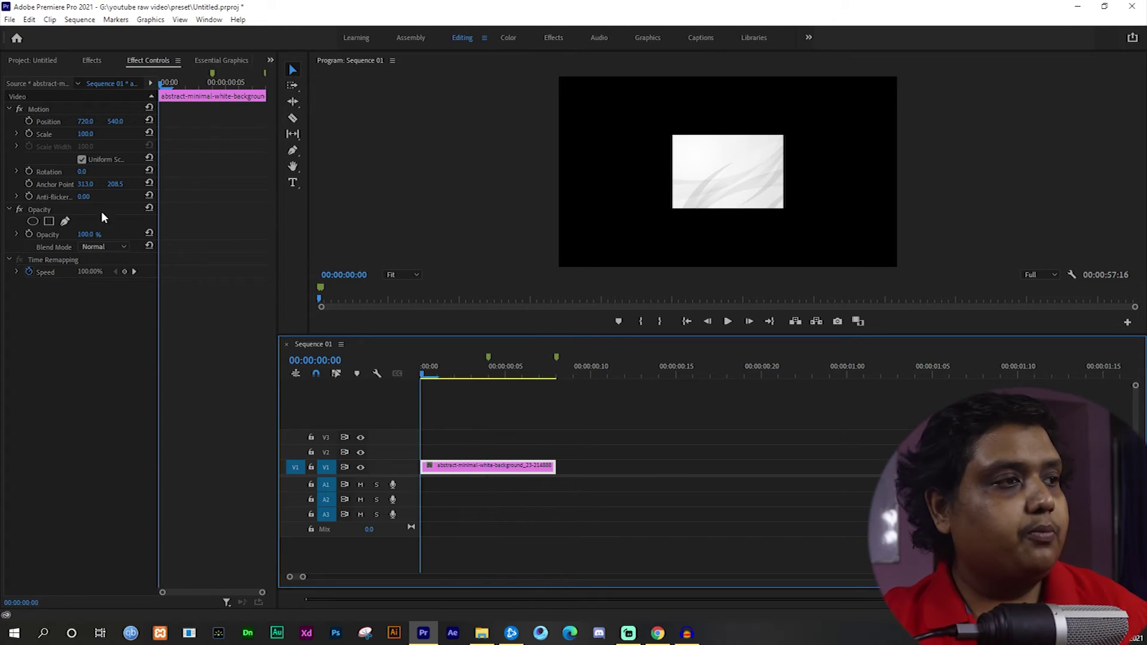
Add Scale and Rotation keyframes, then set Scale 2000 and Rotation 4 at frame 4
click(29, 134)
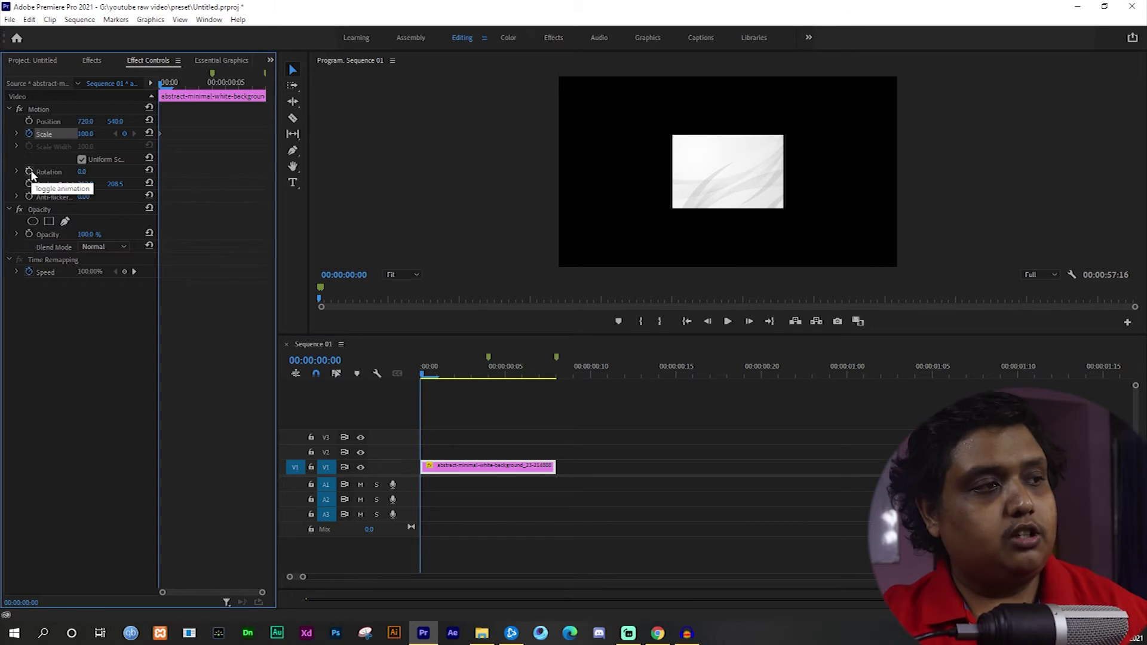
click(29, 171)
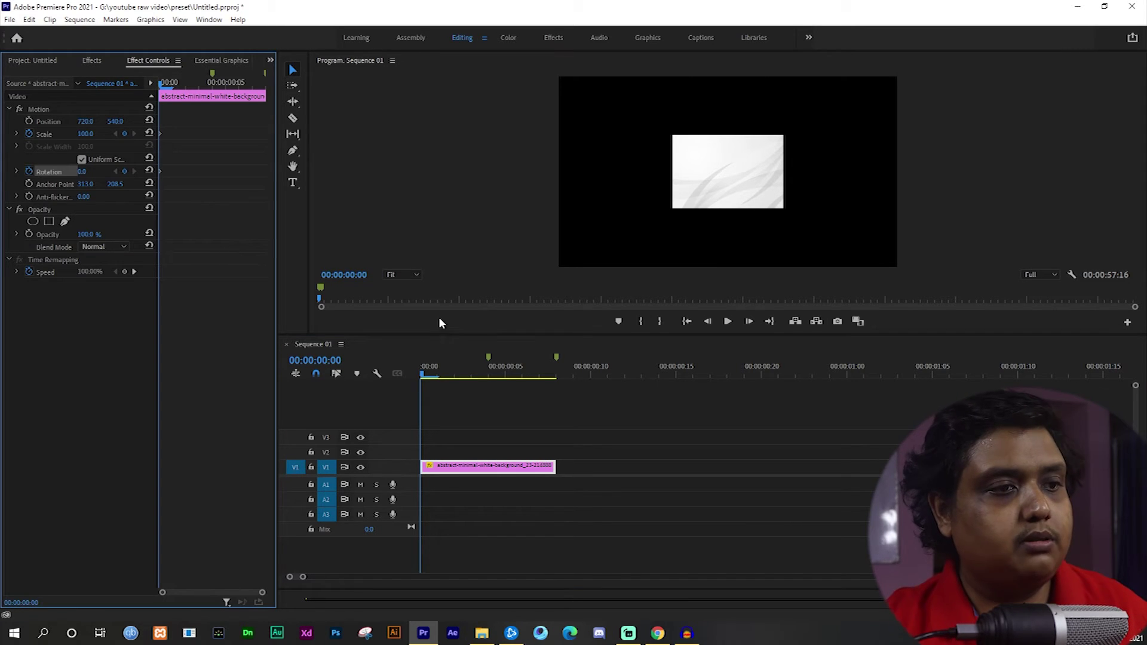
click(489, 375)
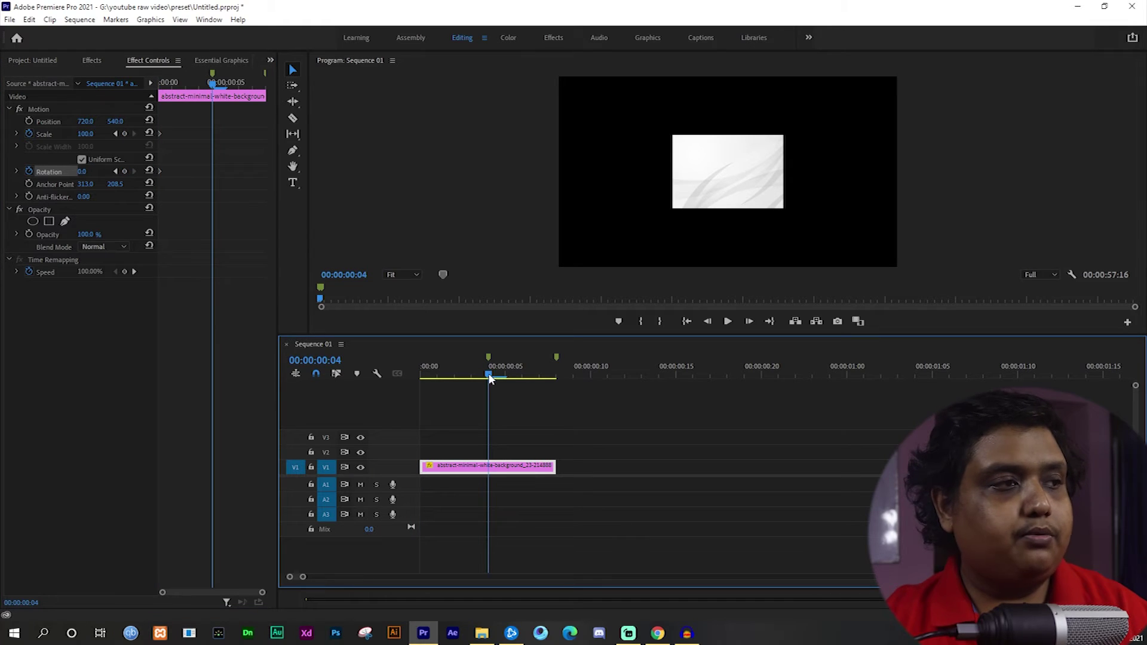
click(88, 134)
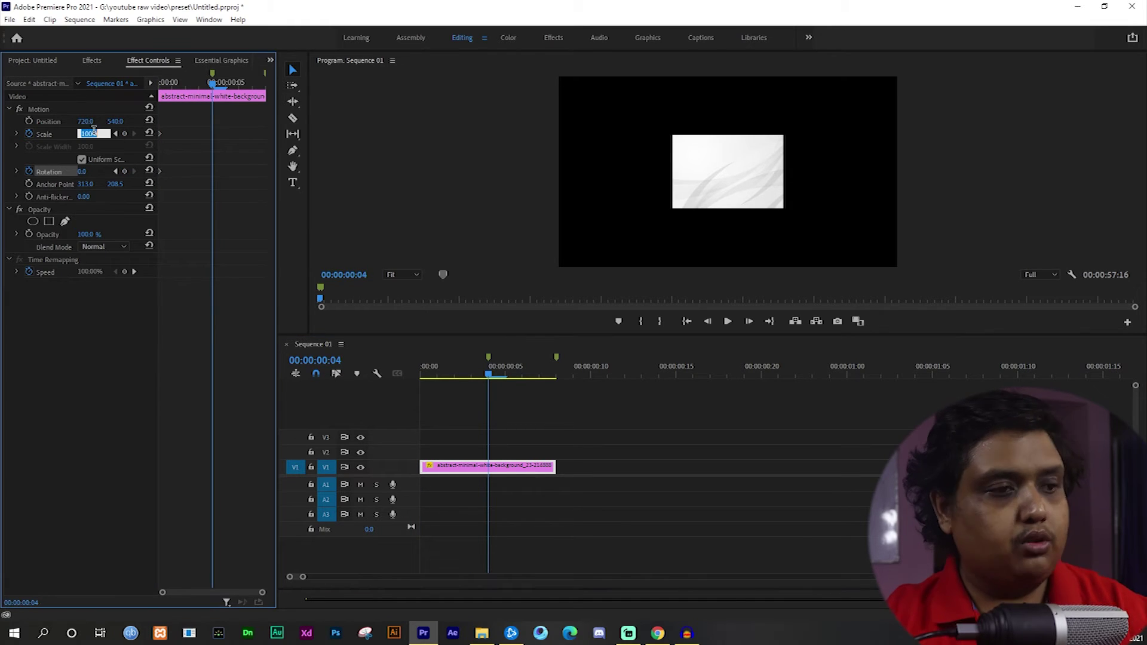
text(2)
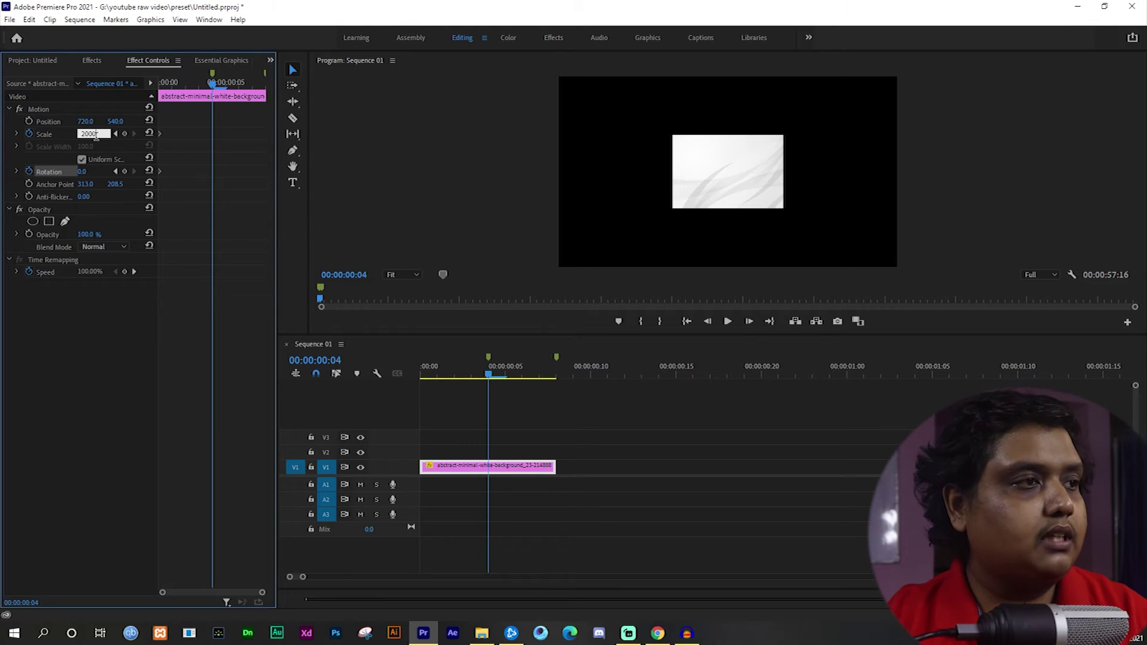
click(87, 173)
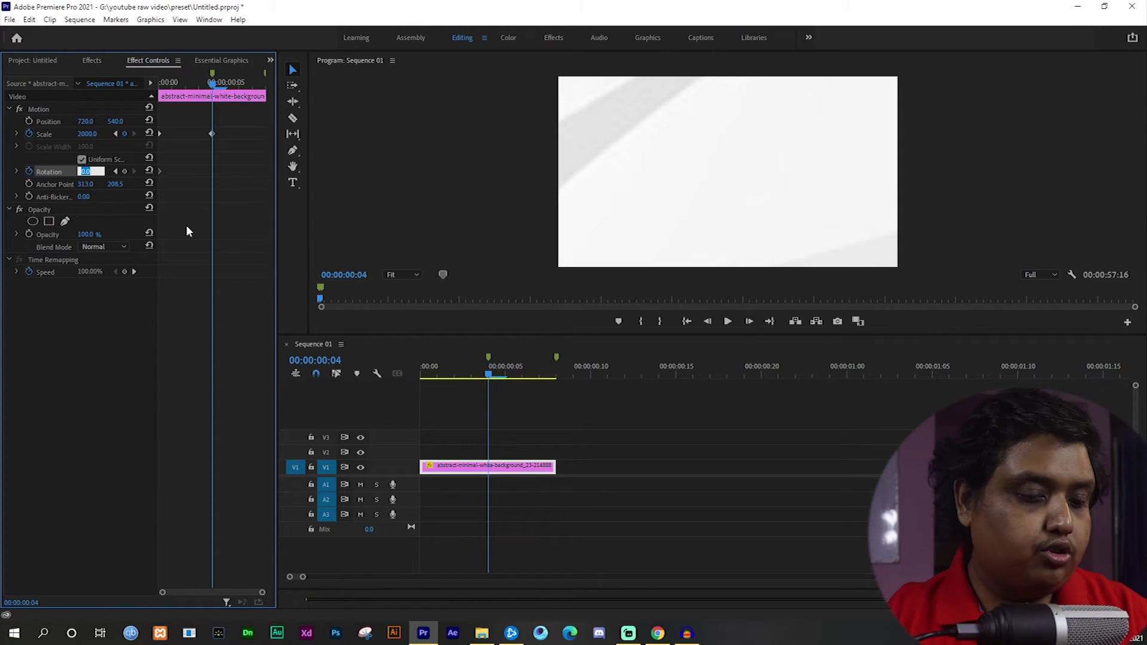
text(4)
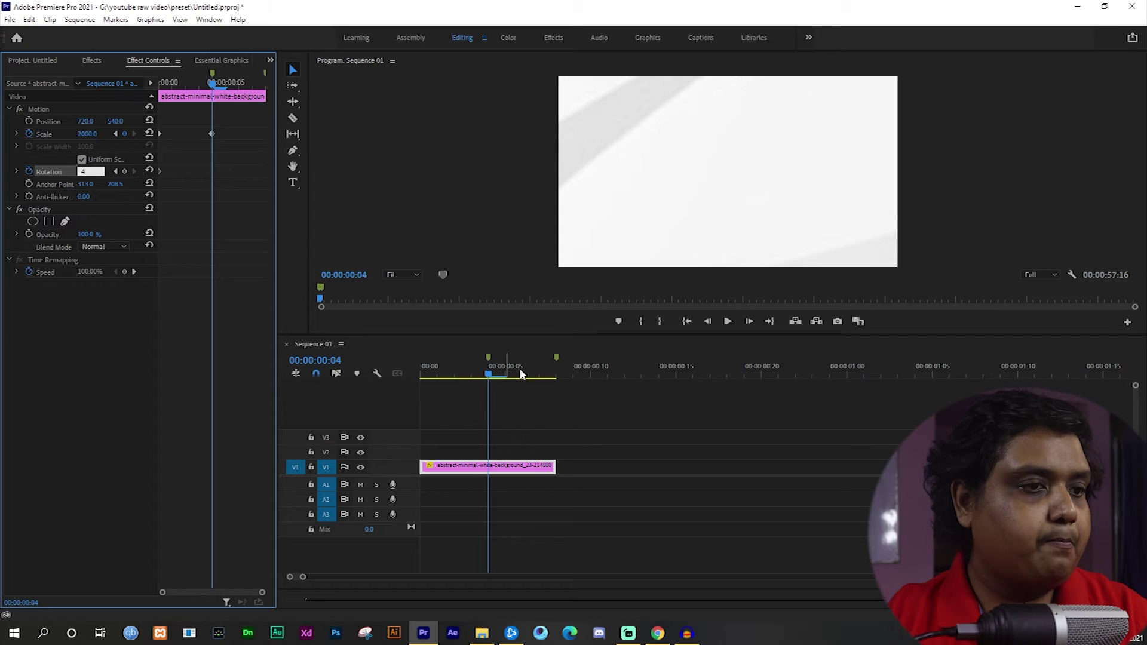
At the clip's last frame, set Scale back to 100 and edit the Rotation keyframe
drag(520, 374, 554, 374)
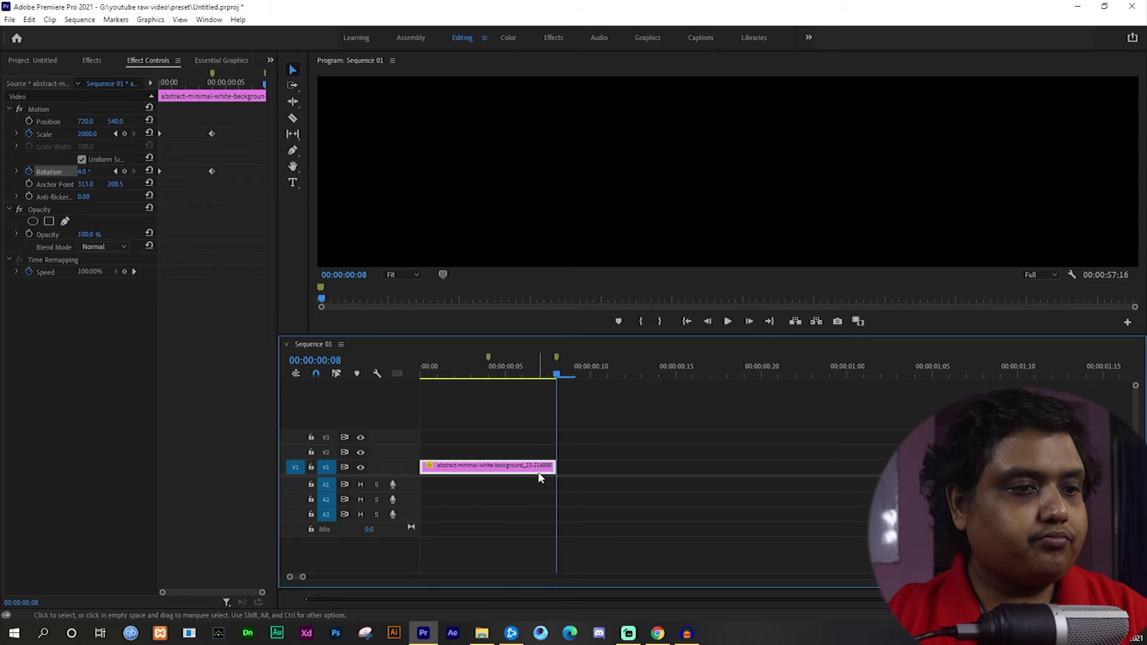
click(88, 134)
text(100)
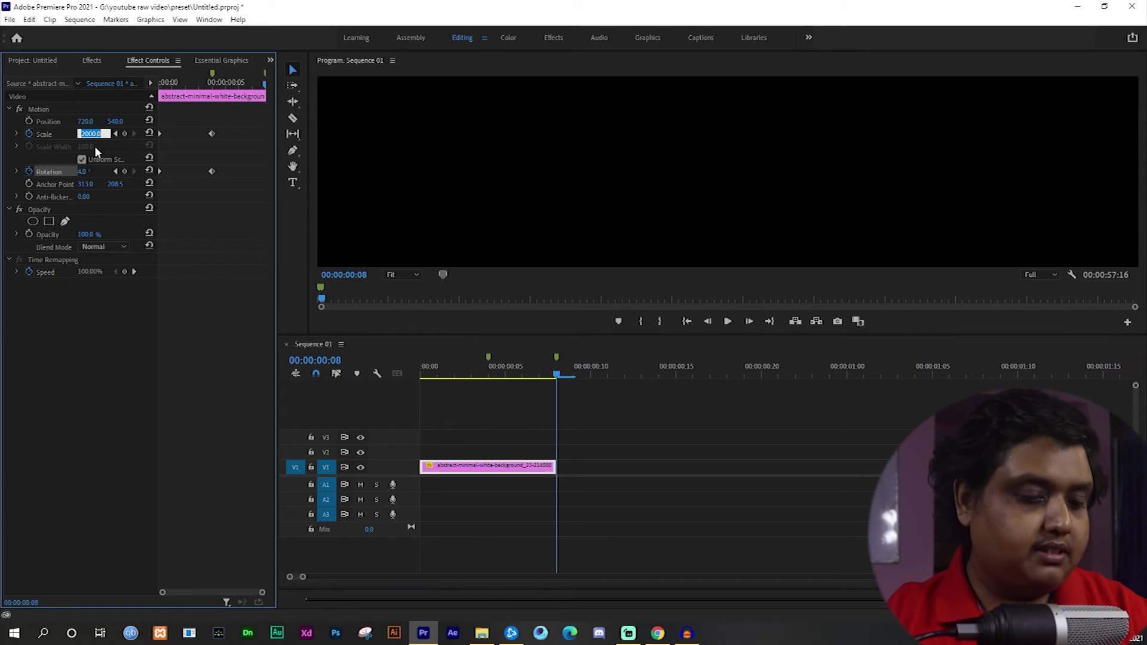
click(84, 171)
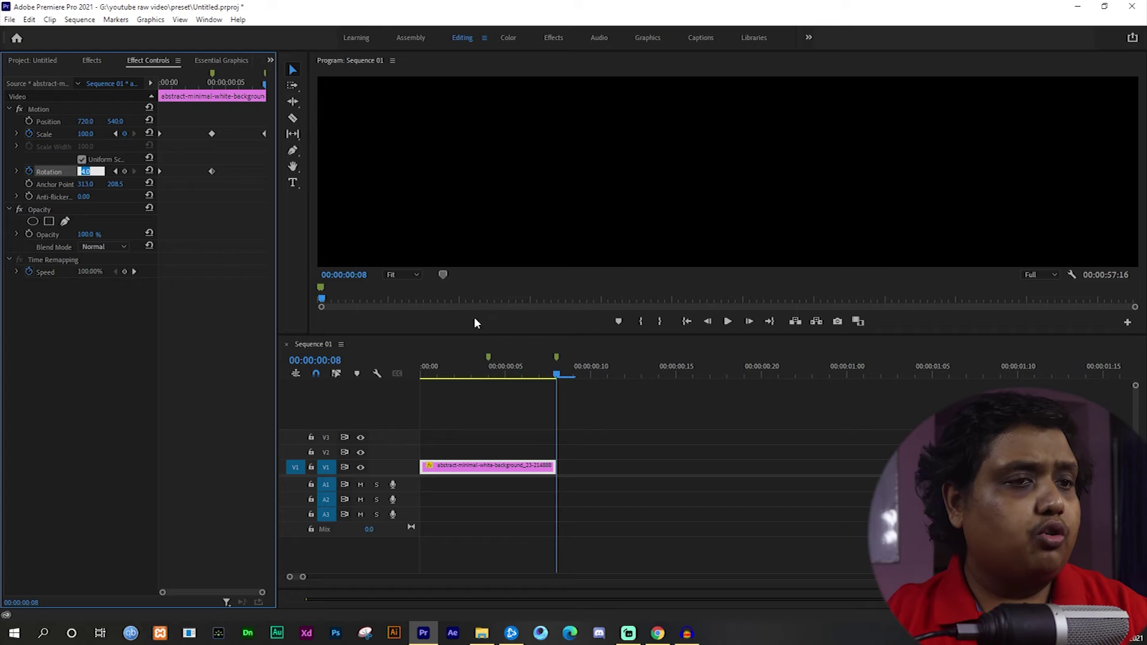
text(0)
Play the background clip from the start to preview the zoom-and-spin animation
click(494, 401)
drag(479, 372, 258, 375)
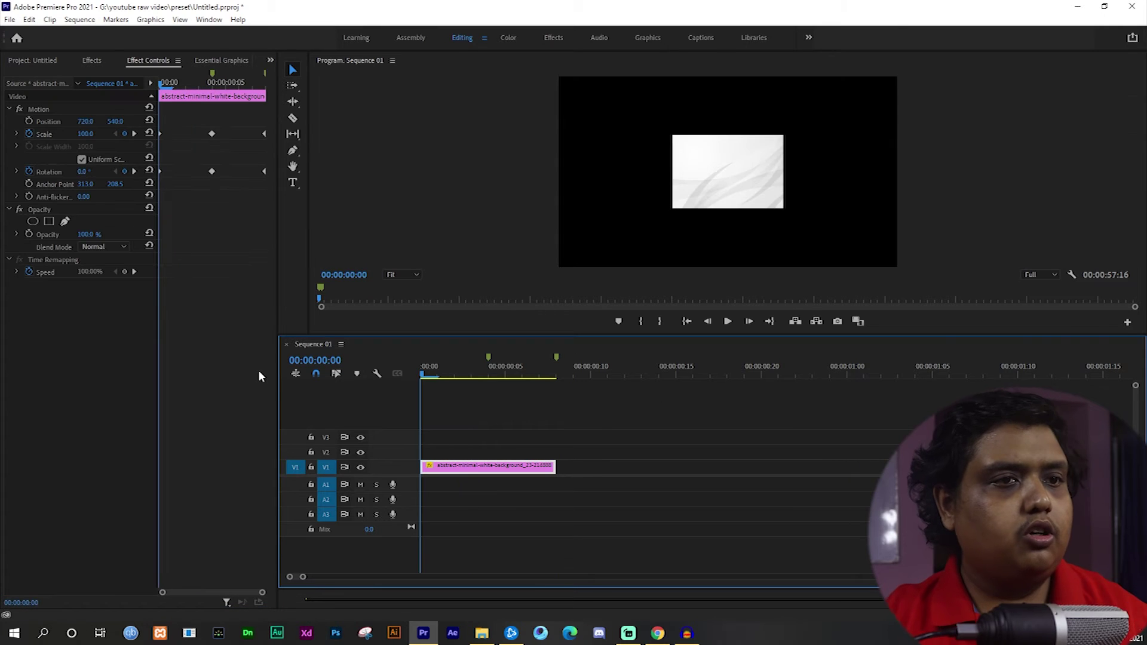
key(space)
key(space)
mouse_move(447, 367)
mouse_down()
mouse_move(406, 378)
mouse_move(485, 387)
mouse_move(145, 417)
mouse_up()
Select all effects in Effect Controls and open the context menu for Motion, Opacity and Time Remapping
click(34, 97)
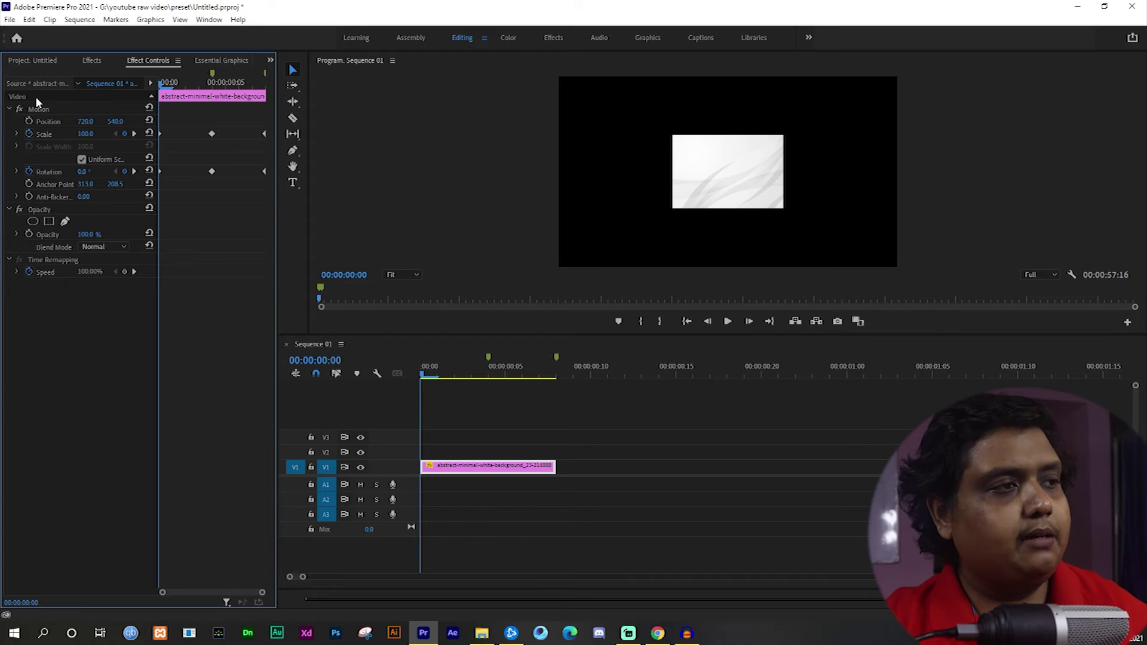
right_click(31, 100)
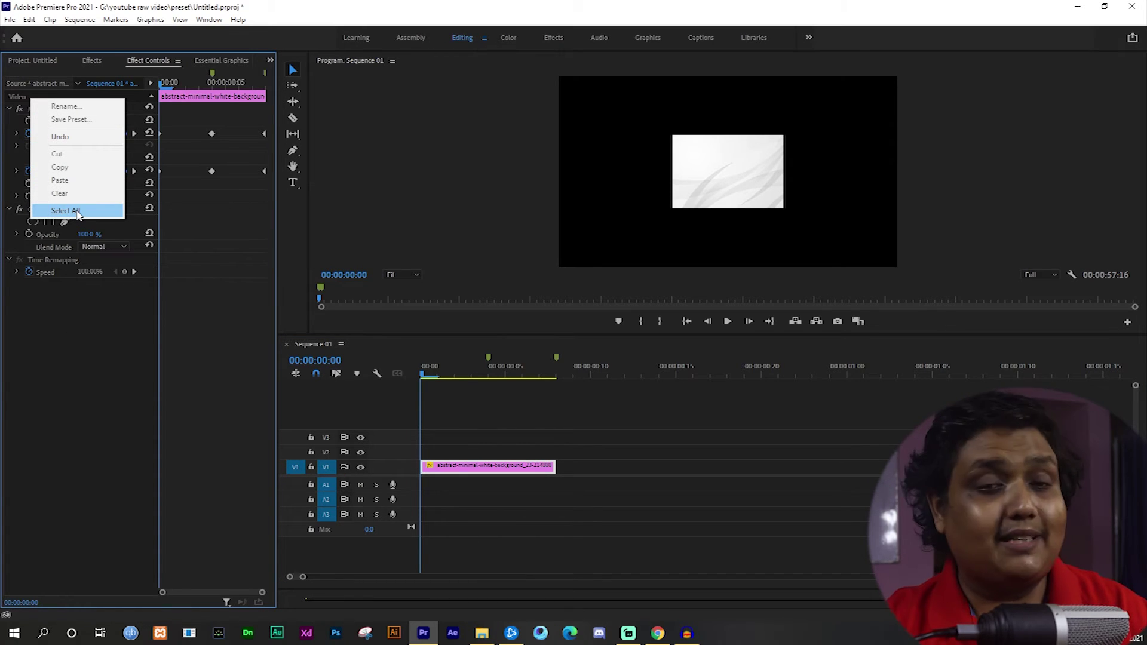
click(66, 211)
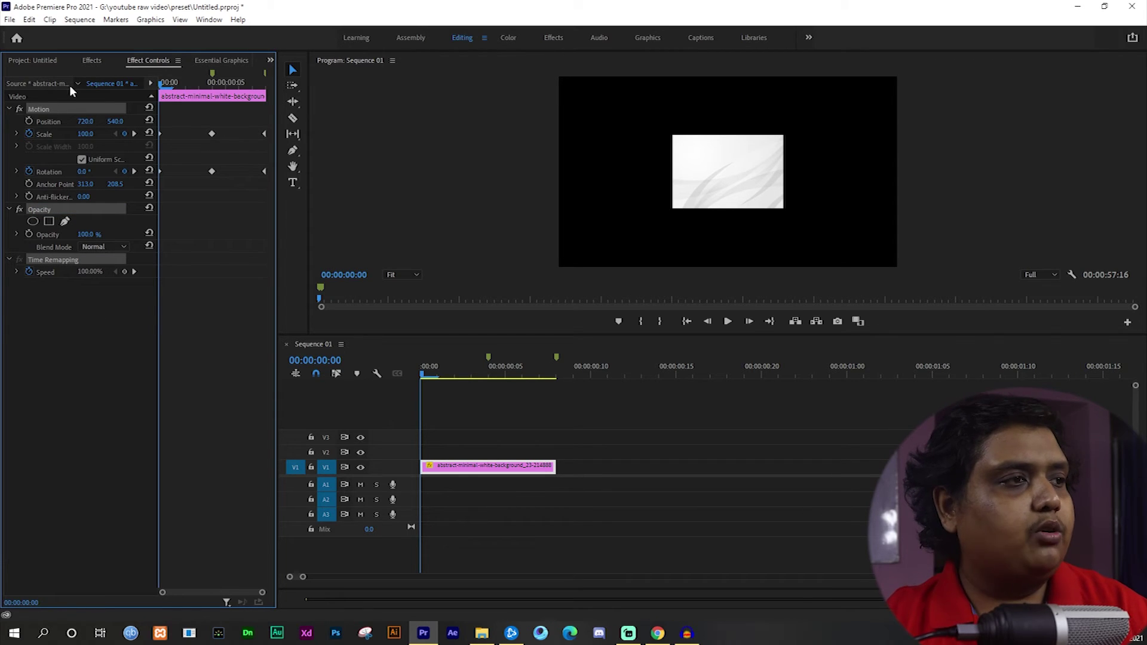
right_click(76, 309)
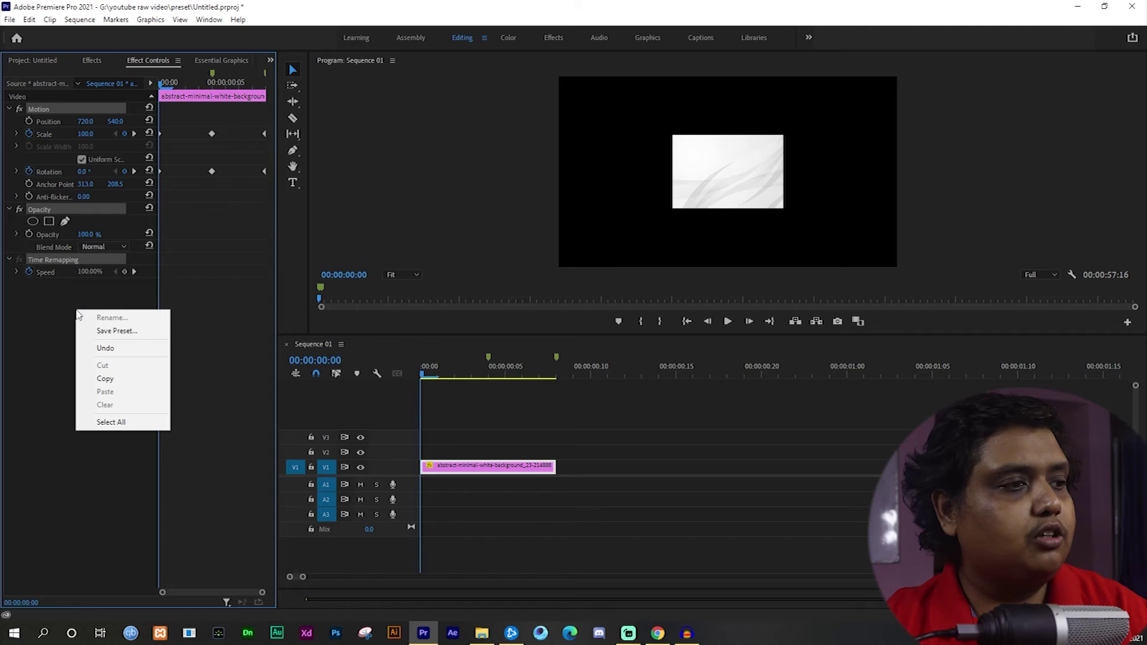
Save the selected effects as preset 'tazoarshzoom' with Type set to Anchor to Out Point
click(113, 331)
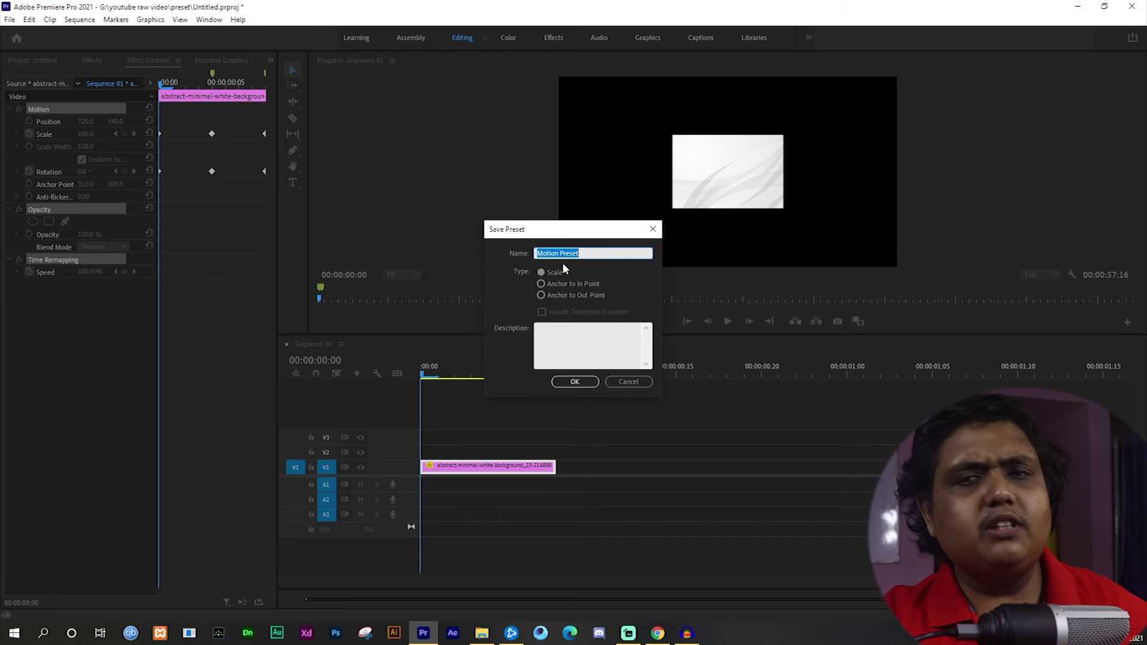
text(ta)
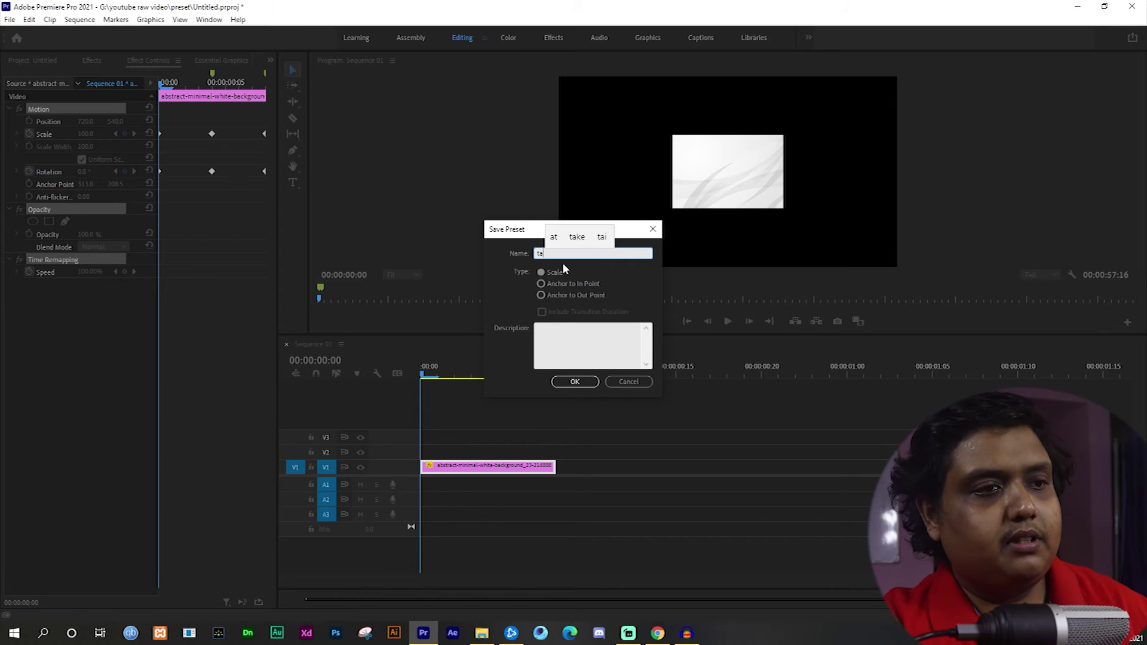
text(zoarsh)
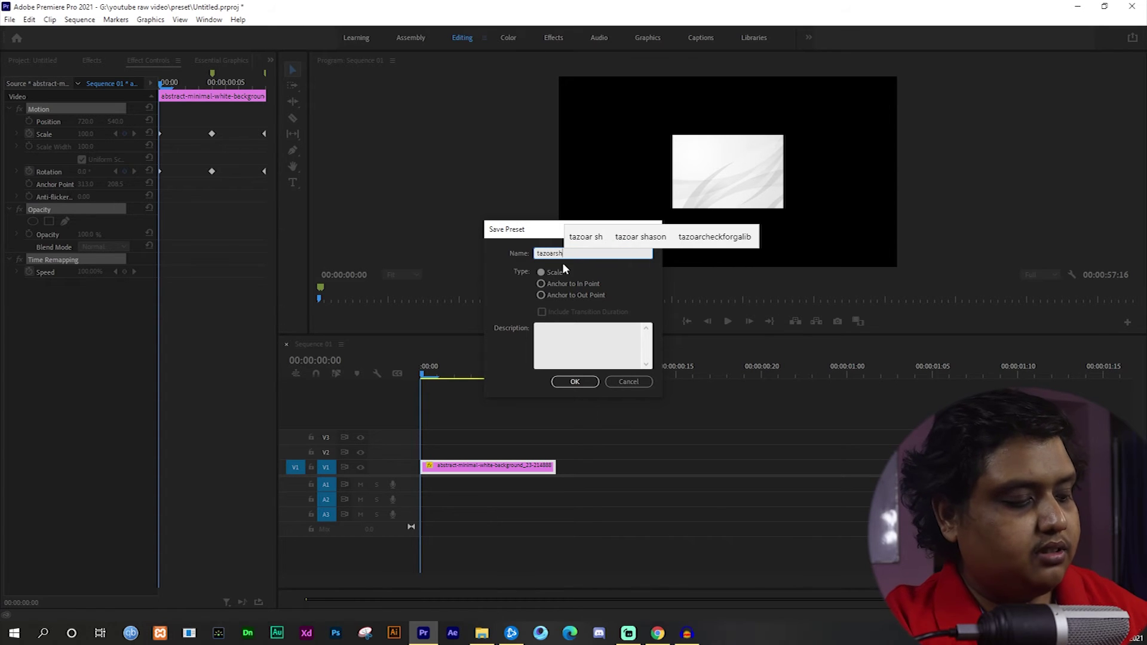
text(zoom)
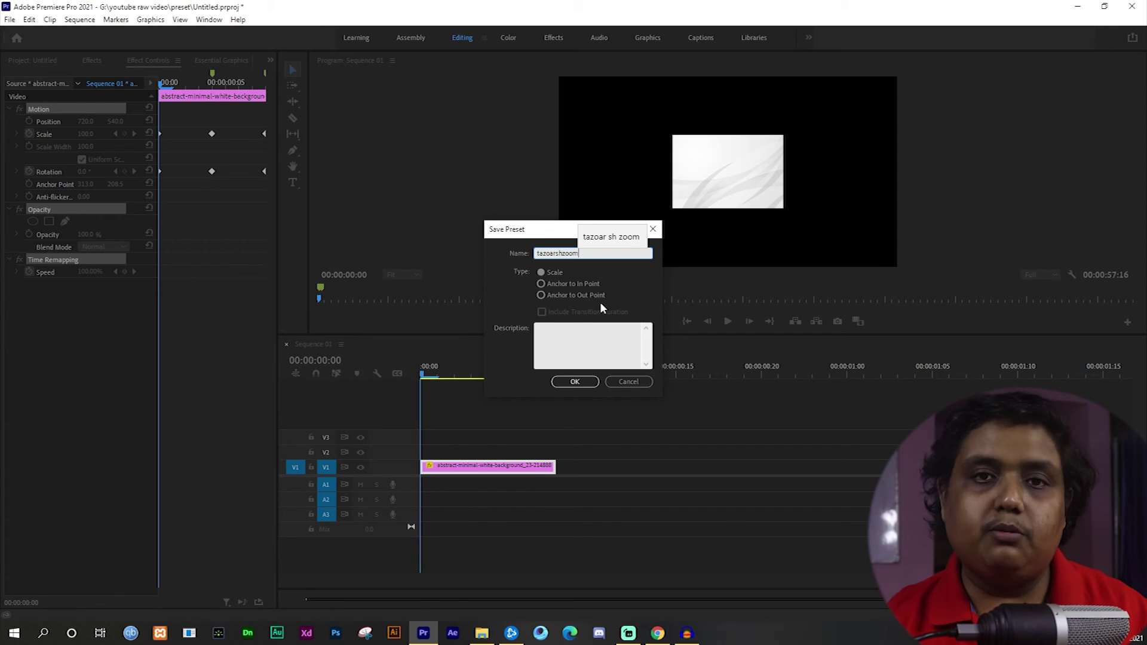
click(585, 295)
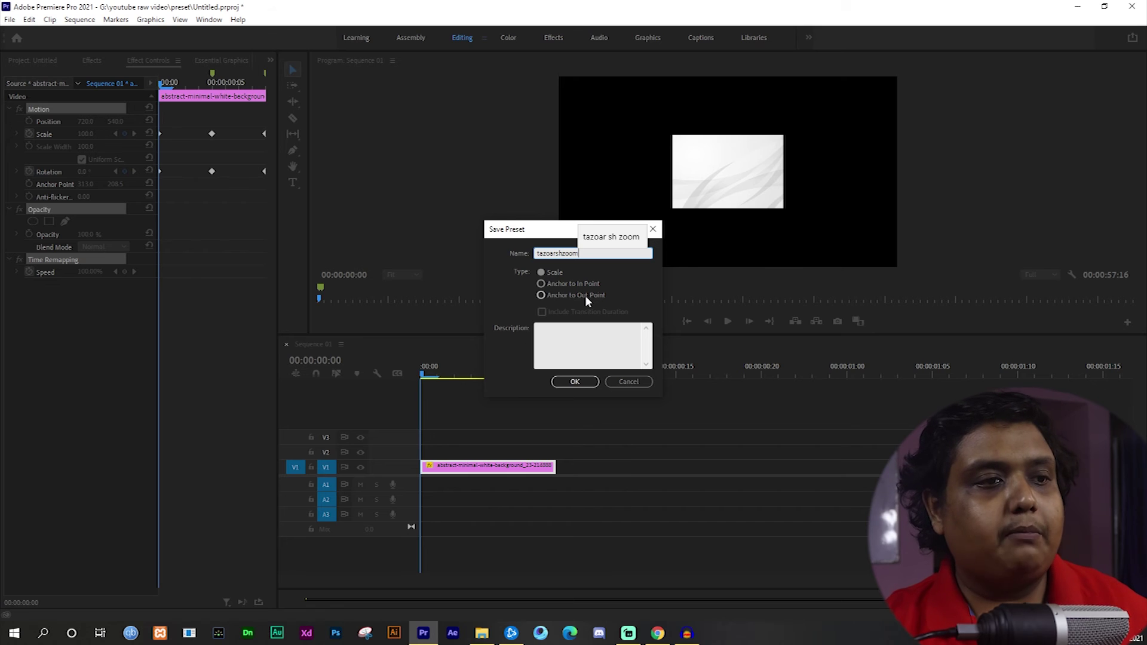
click(577, 382)
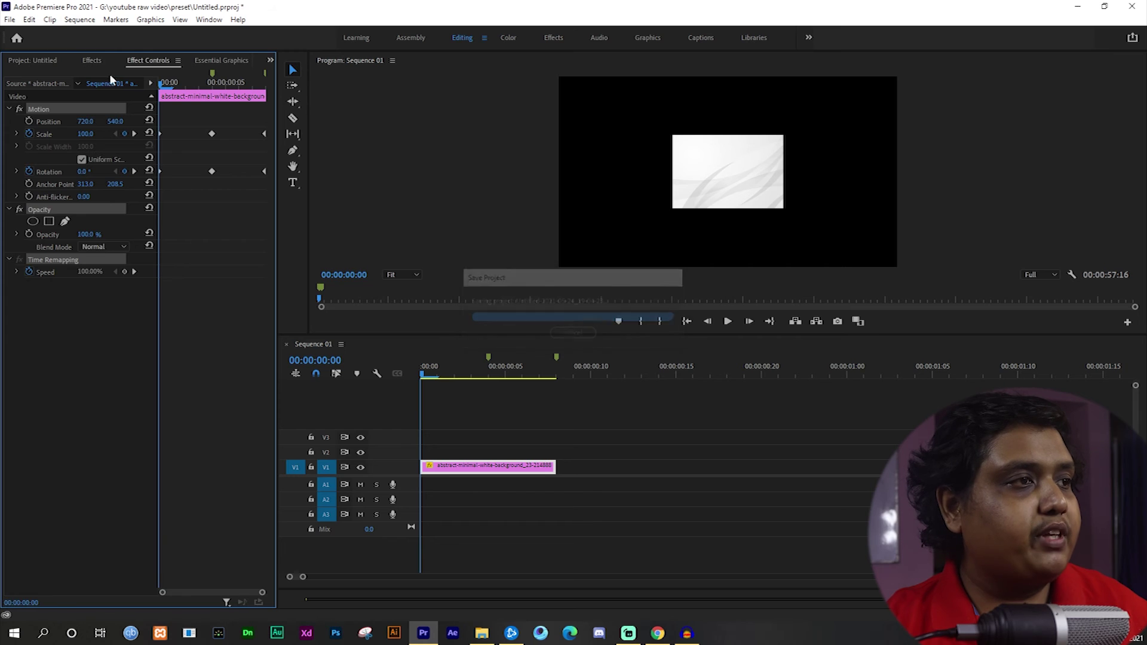
Find tazoarshzoom under Presets, delete the background clip, and return MVI_2951.MP4 and MVI_2959.MP4 to V1
click(92, 60)
click(59, 117)
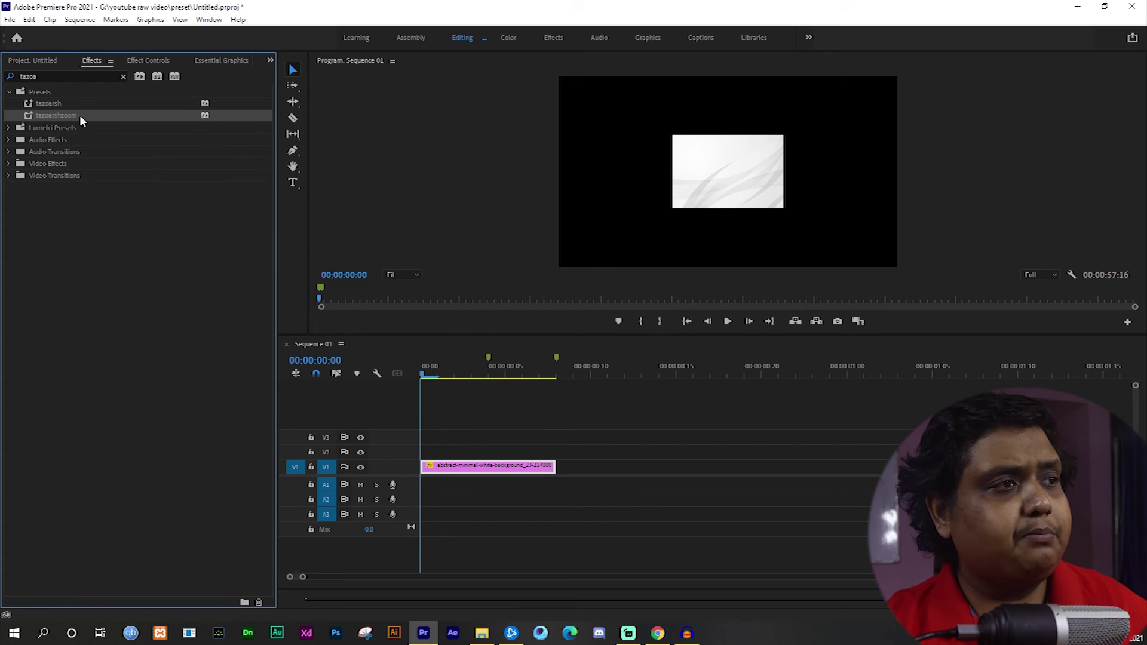
click(485, 467)
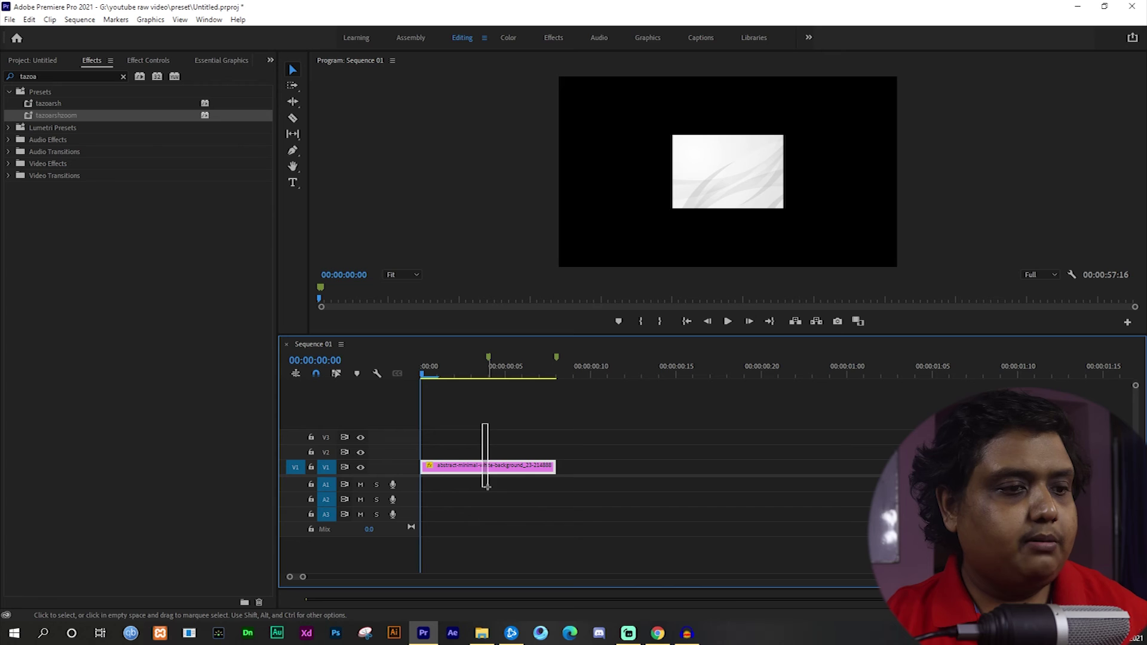
key(Delete)
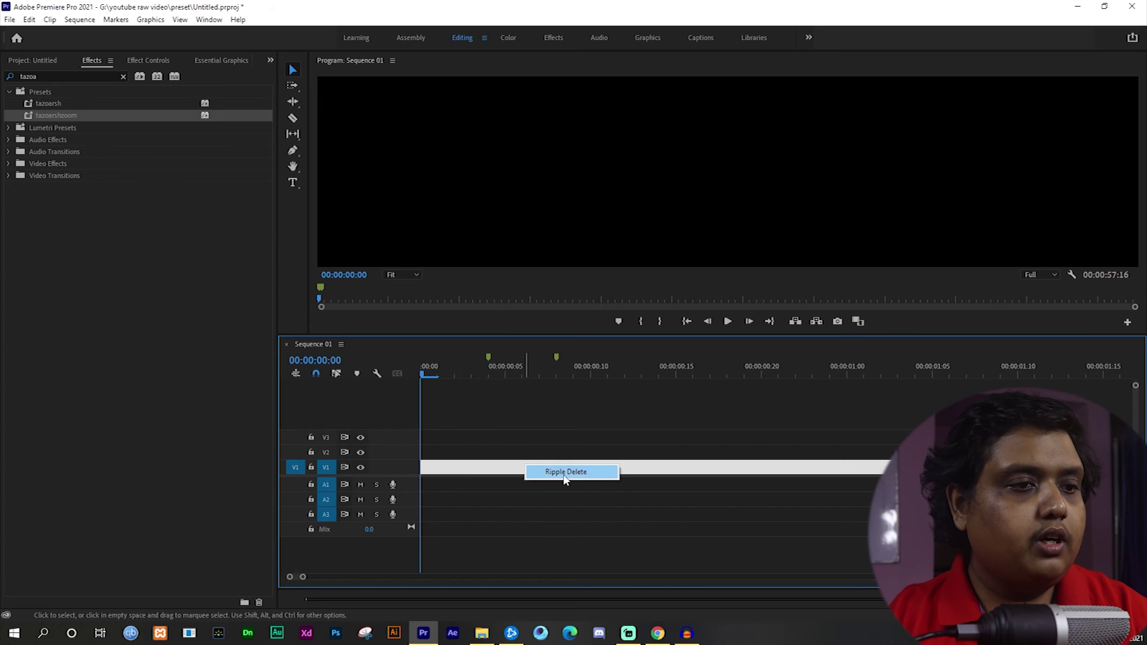
drag(524, 462, 563, 472)
drag(303, 578, 427, 578)
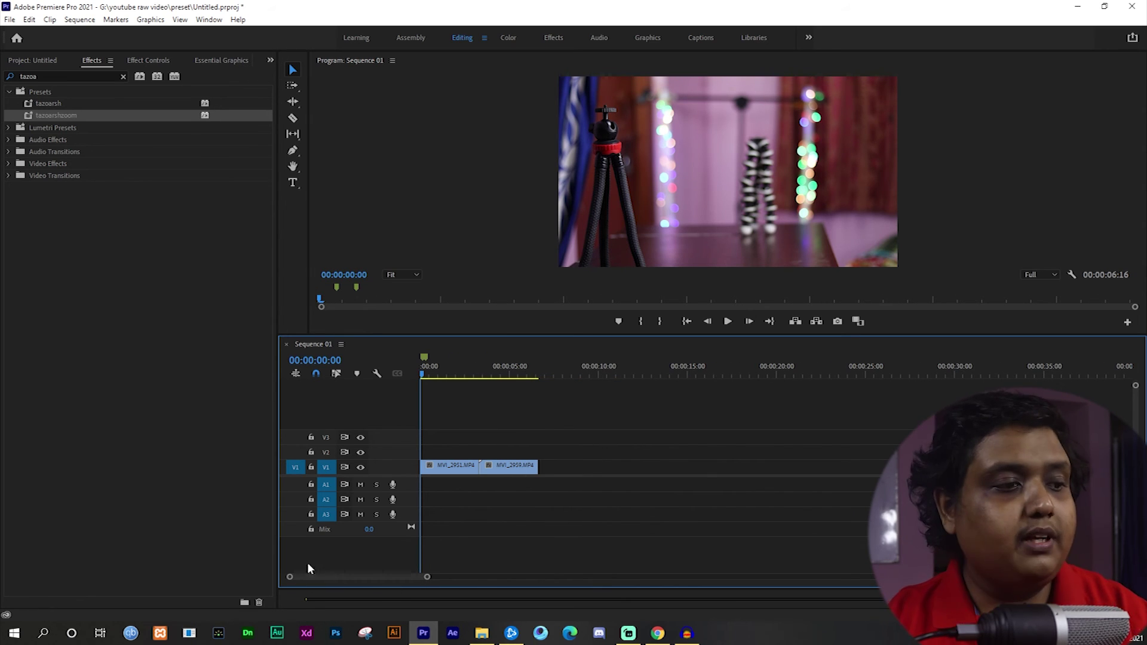
Apply the tazoarshzoom preset to MVI_2951.MP4 and play the sequence from the start
drag(427, 577, 340, 577)
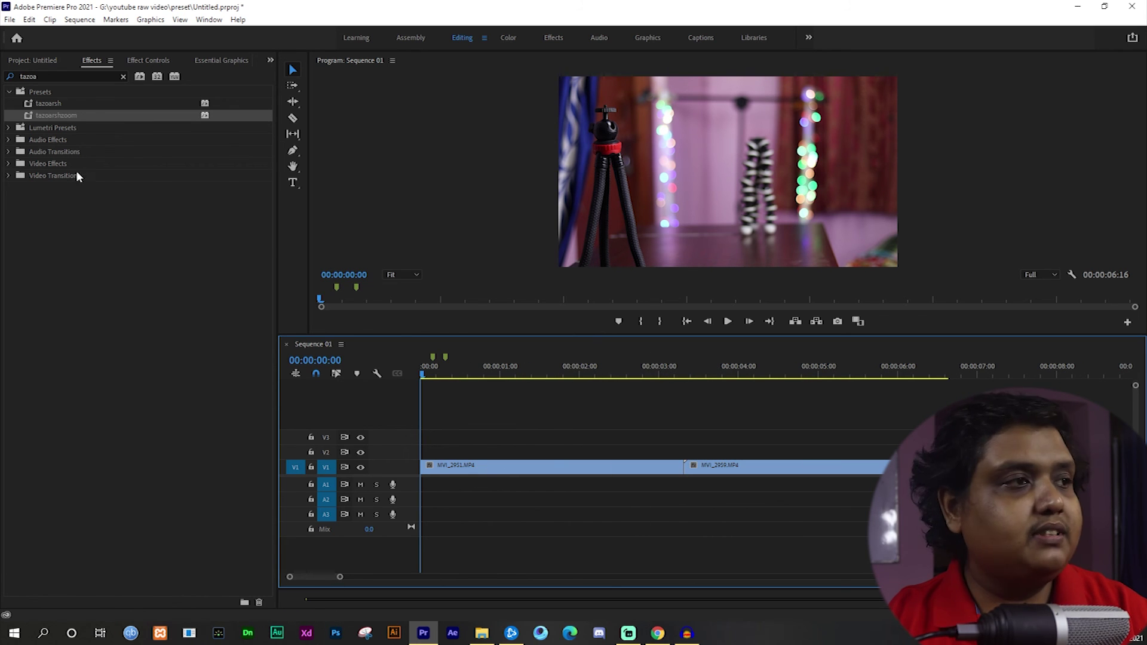
drag(48, 118, 656, 391)
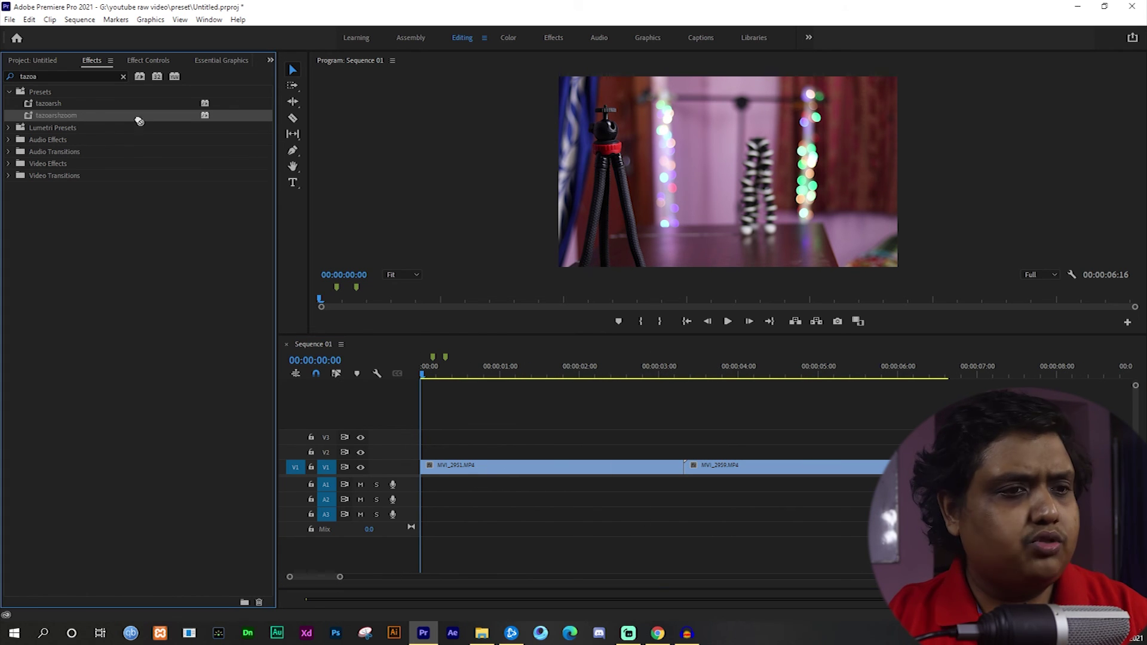
drag(674, 460, 678, 475)
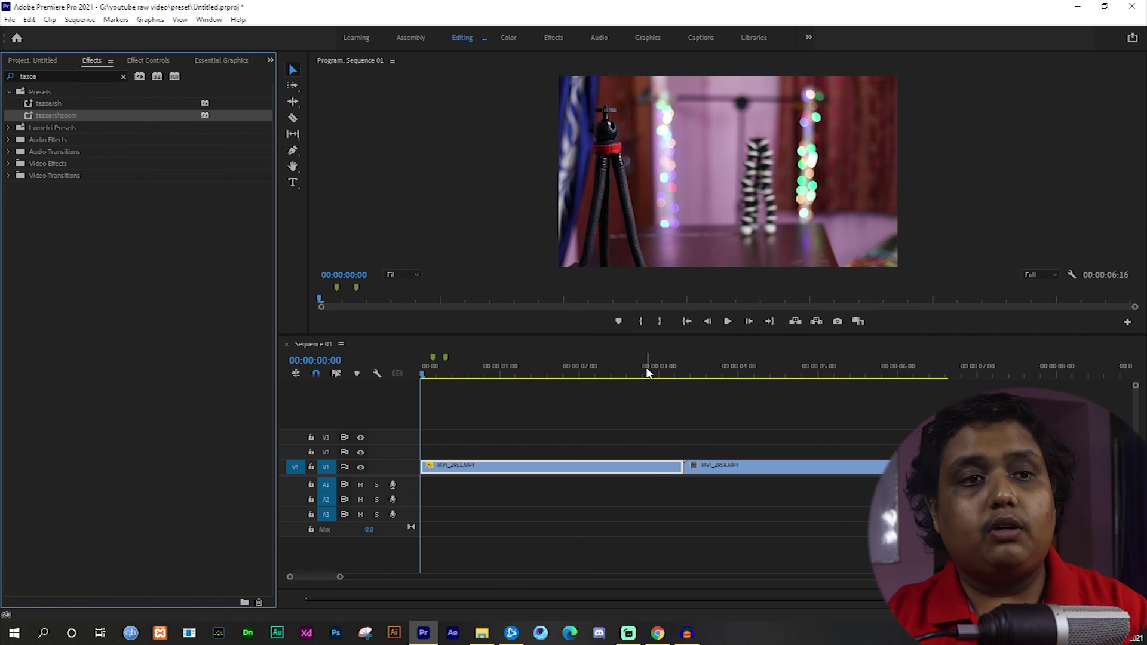
drag(647, 373, 638, 373)
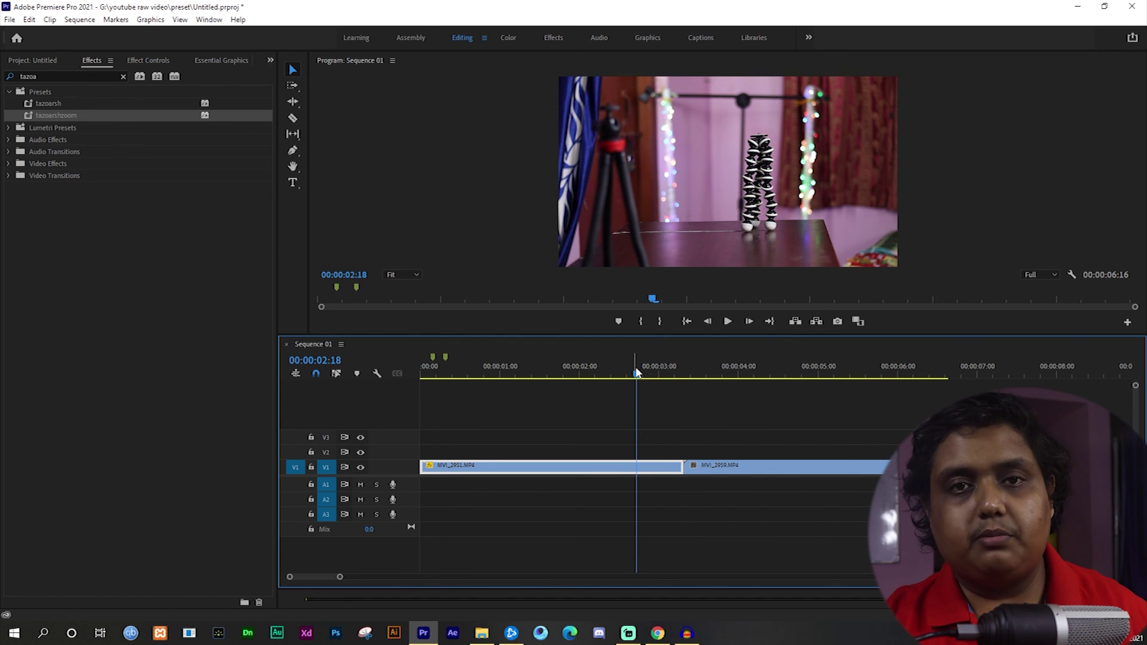
key(Home)
key(space)
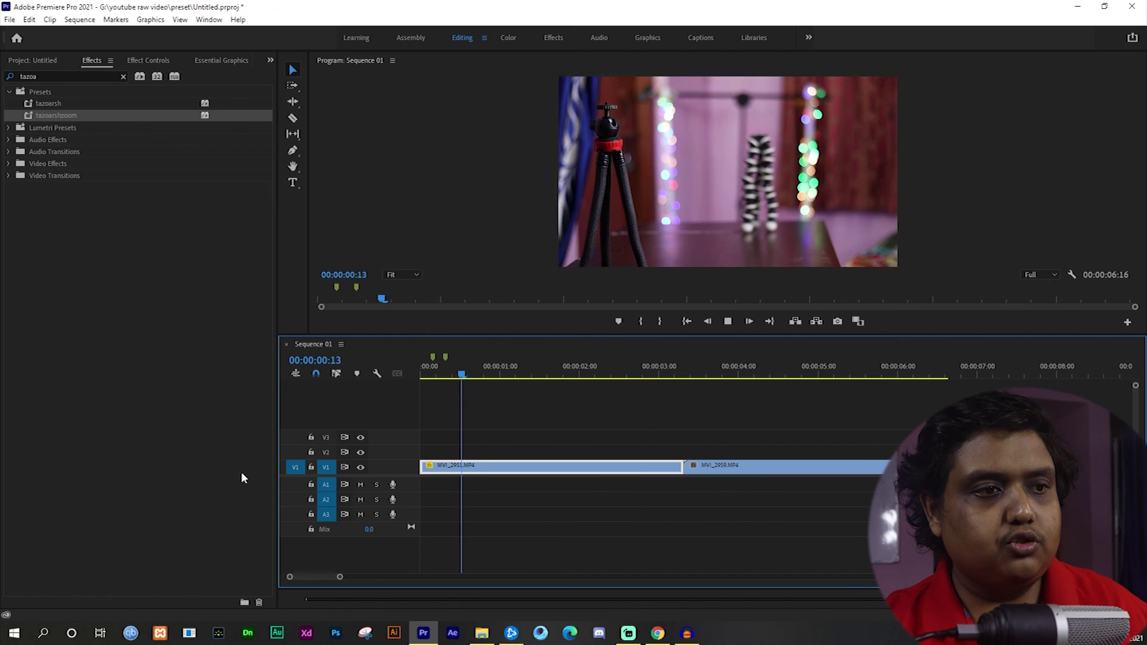